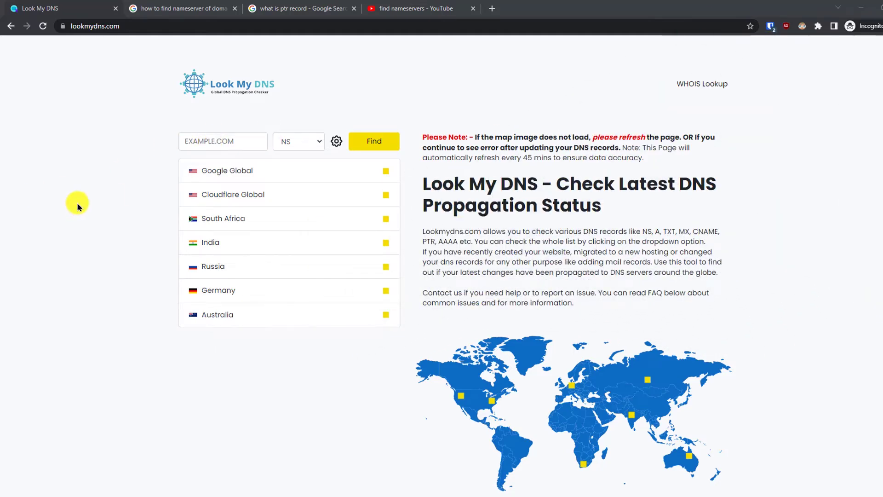
# Check google.com's NS record propagation, confirming ns1–ns4.google.com at every location
pyautogui.click(216, 143)
pyautogui.write('google.com')
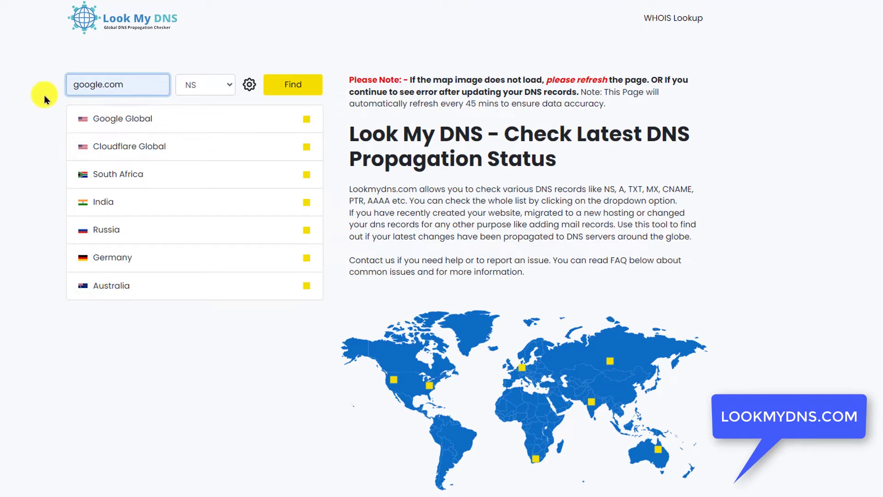
pyautogui.click(218, 93)
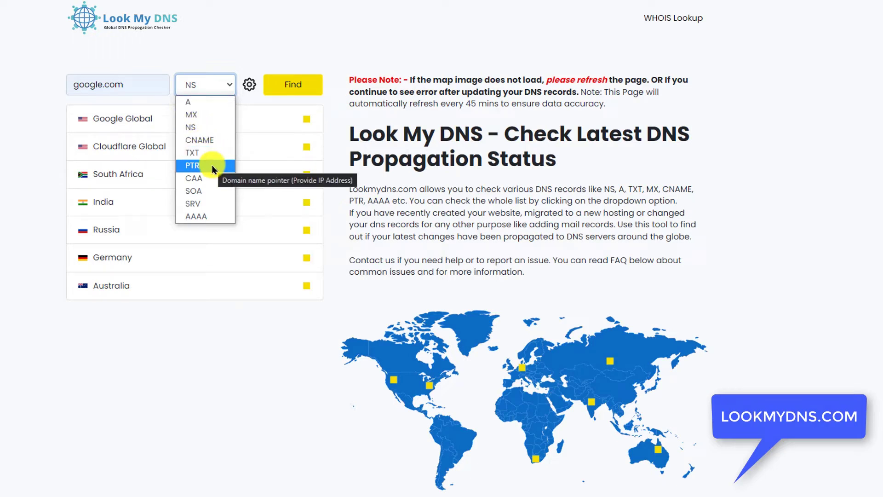
pyautogui.click(203, 129)
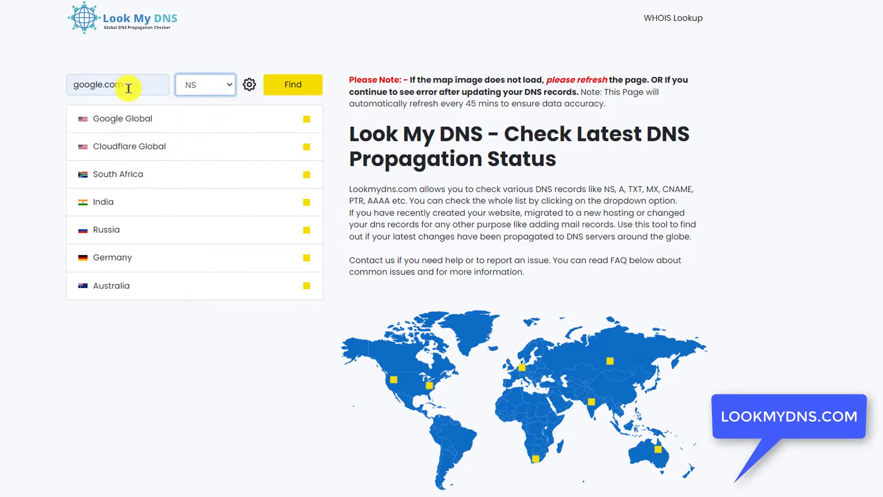
pyautogui.click(309, 93)
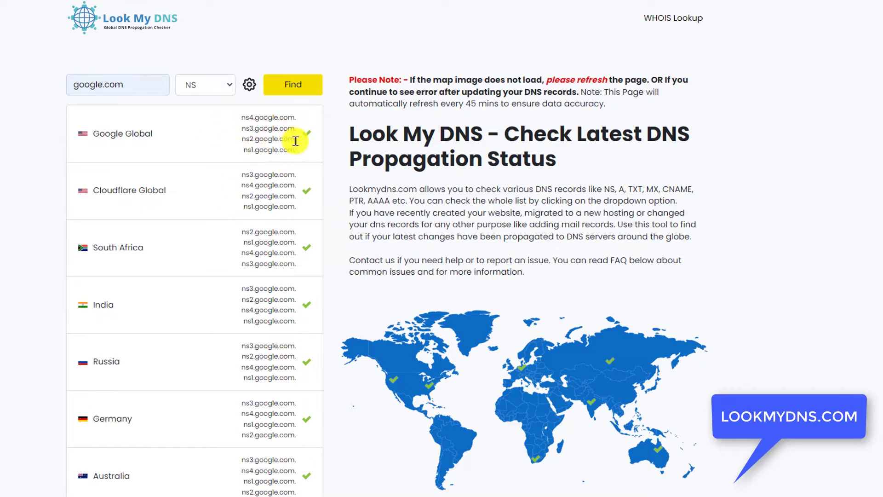
# Run an A-record lookup for google.com, showing IPv4 addresses such as 74.125.68.139
pyautogui.click(209, 90)
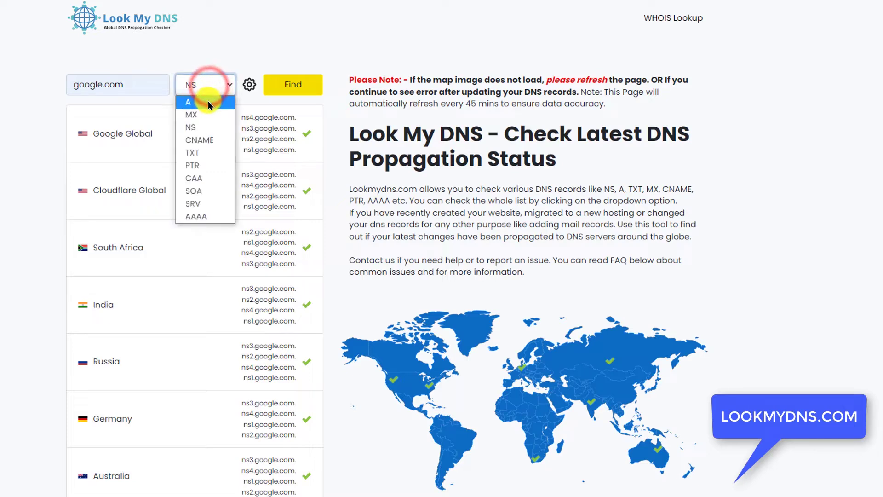
pyautogui.click(207, 103)
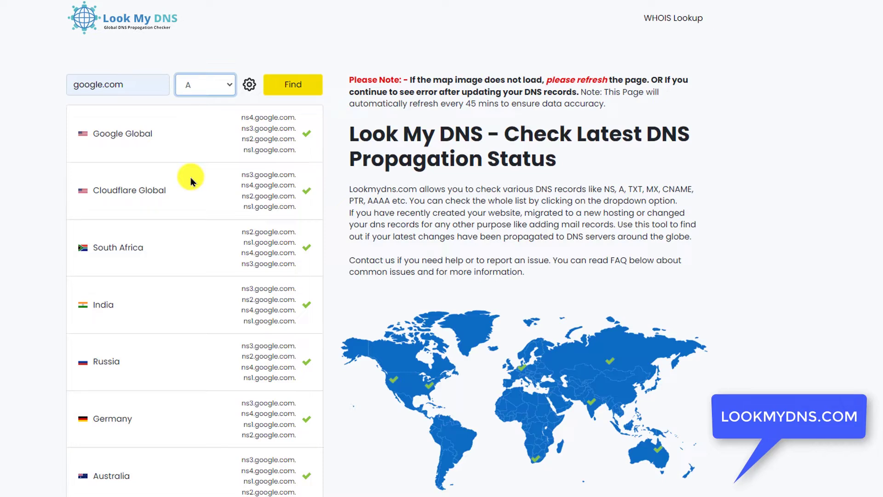
pyautogui.click(298, 82)
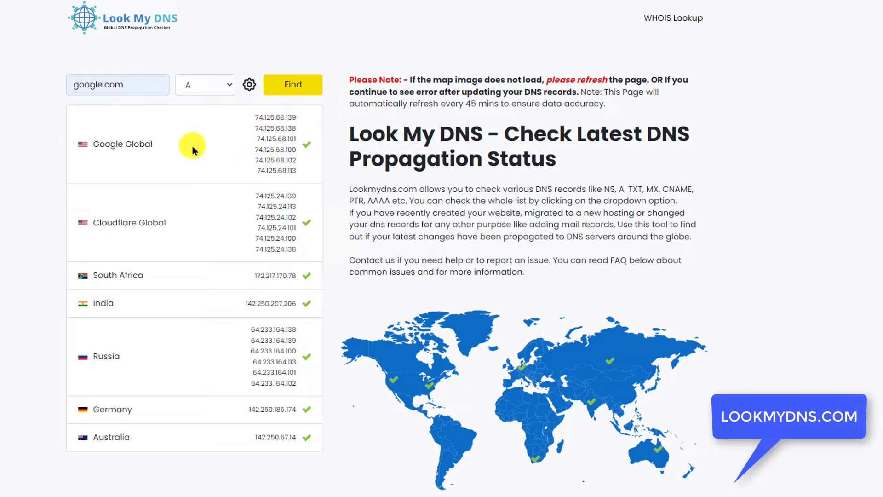
pyautogui.click(198, 85)
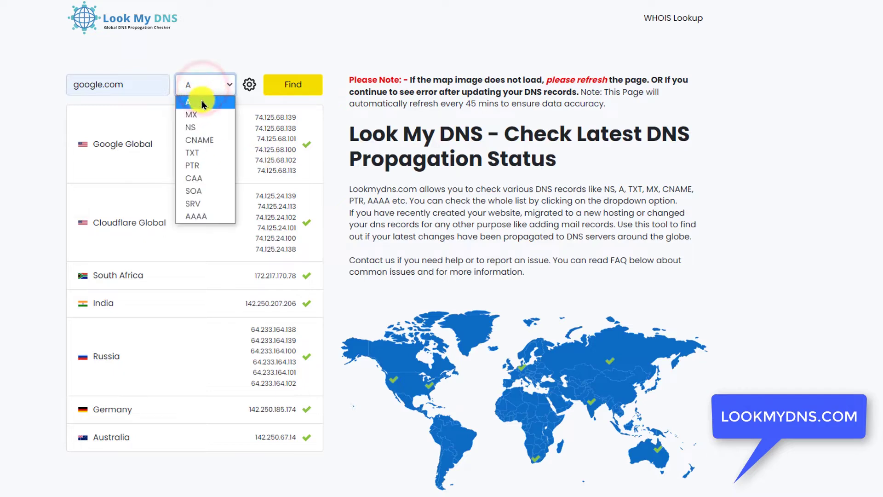
# Run an AAAA-record lookup for google.com
pyautogui.click(232, 303)
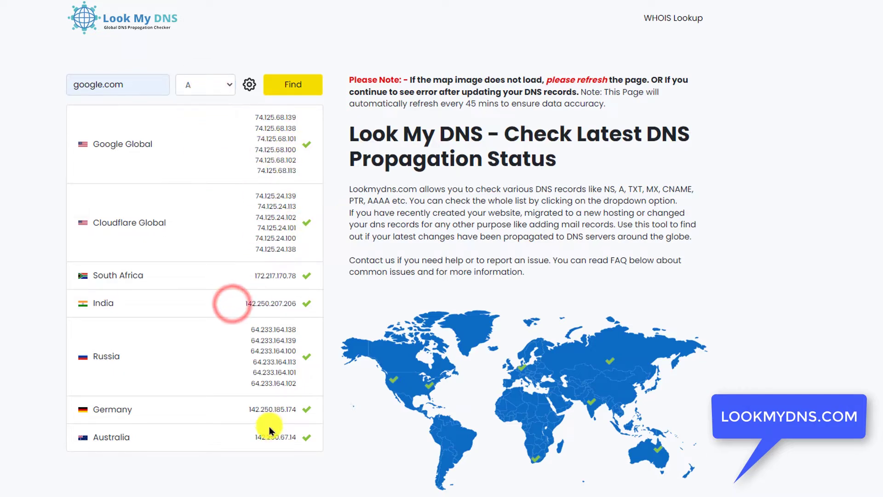
pyautogui.click(218, 86)
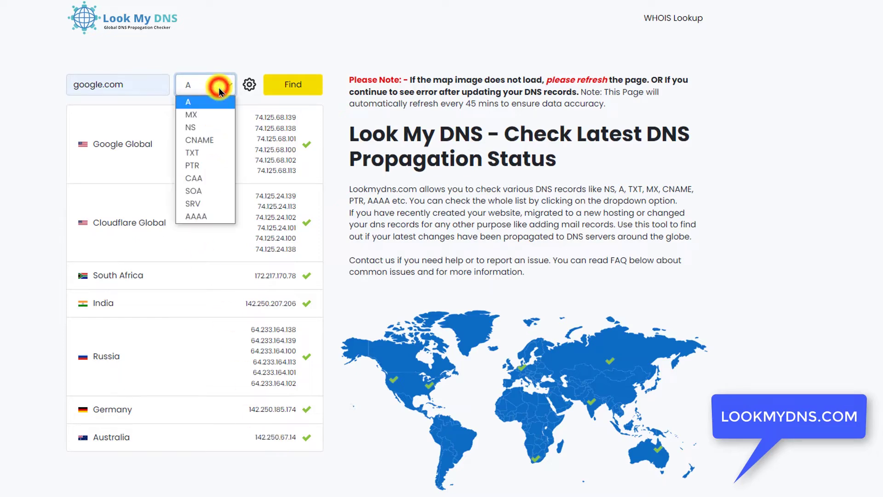
pyautogui.click(207, 218)
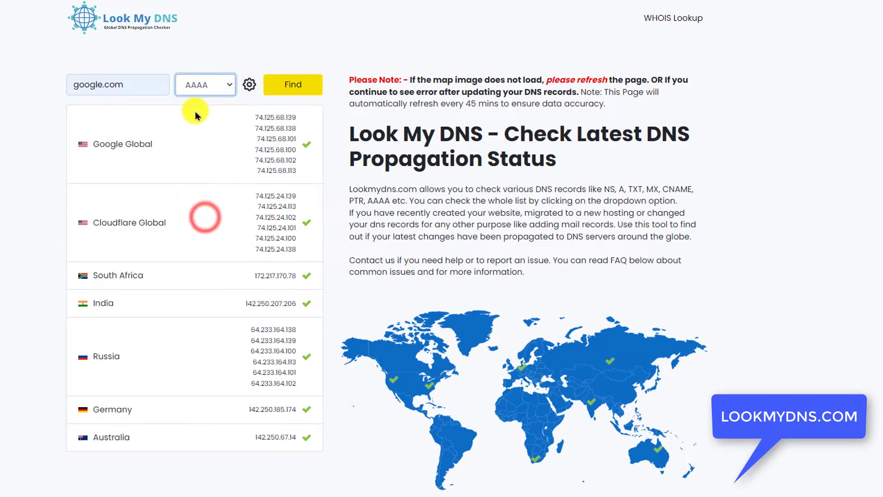
pyautogui.click(280, 89)
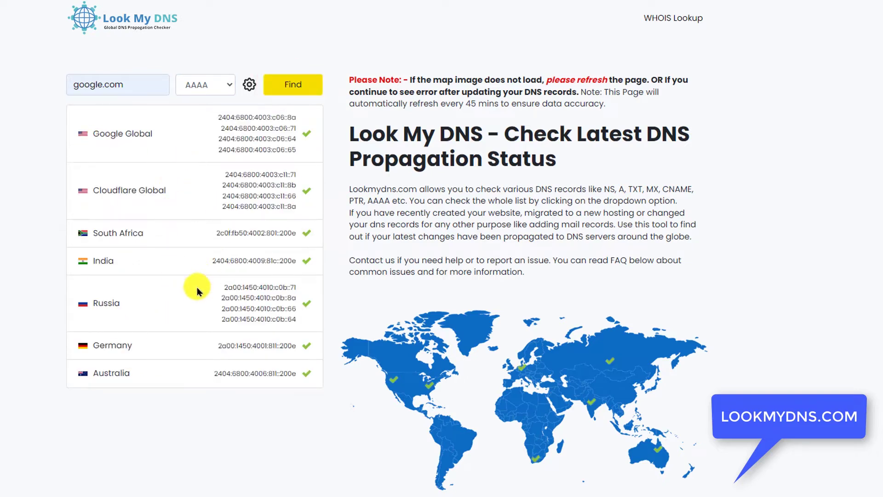
# Run a CNAME lookup for google.com, which fails with red crosses everywhere
pyautogui.click(203, 86)
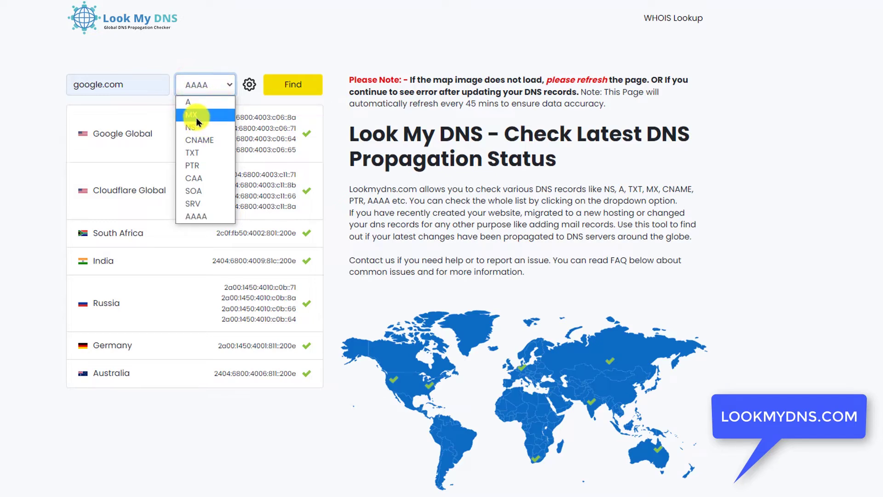
pyautogui.click(198, 140)
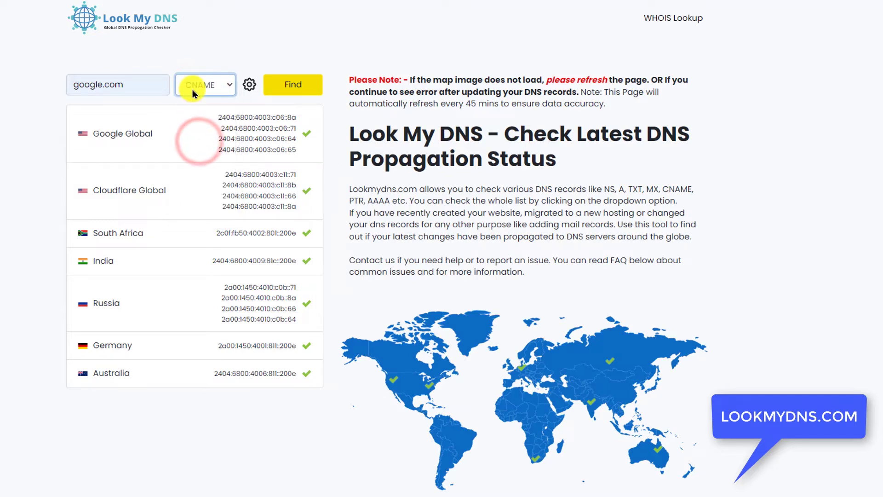
pyautogui.click(16, 216)
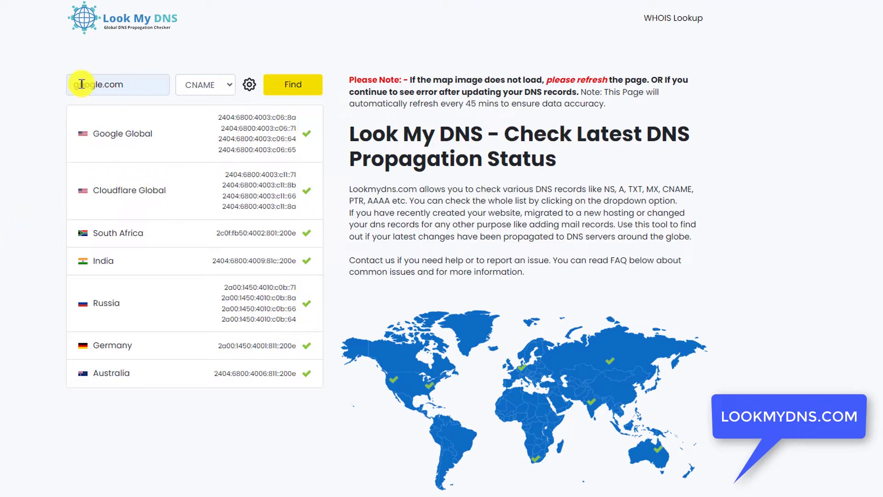
pyautogui.click(286, 83)
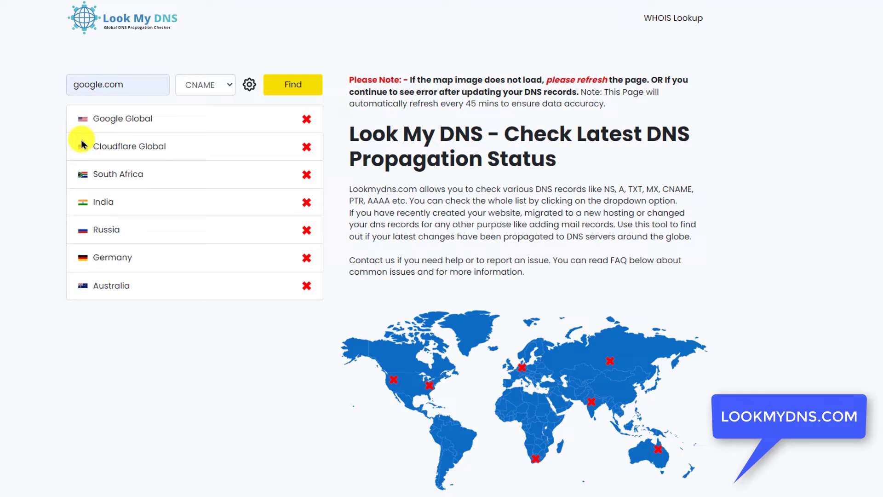
pyautogui.click(73, 85)
pyautogui.write('www.')
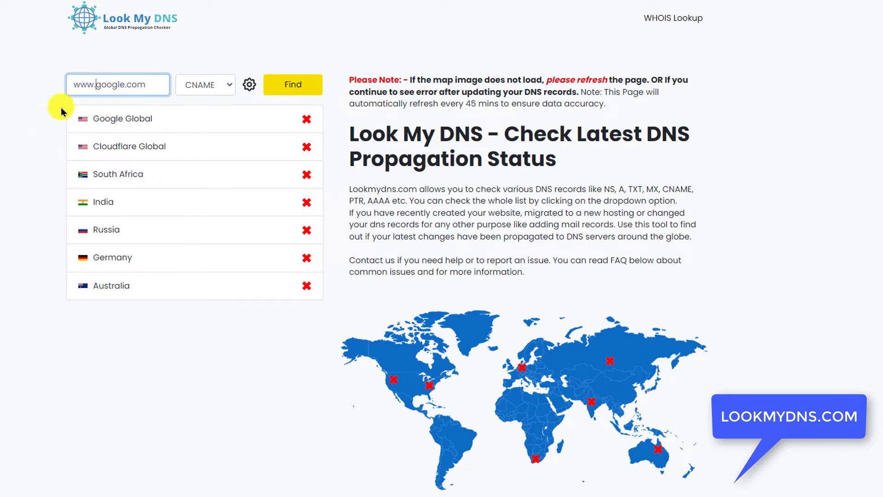
pyautogui.click(277, 86)
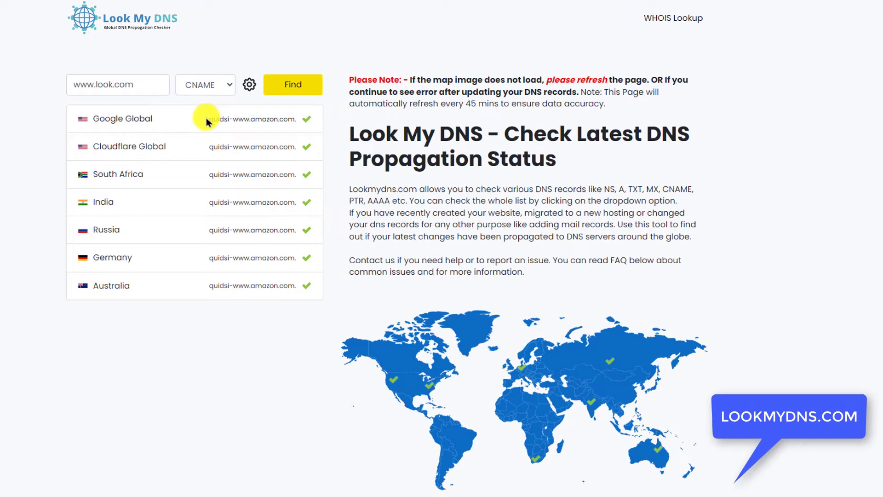
pyautogui.click(202, 89)
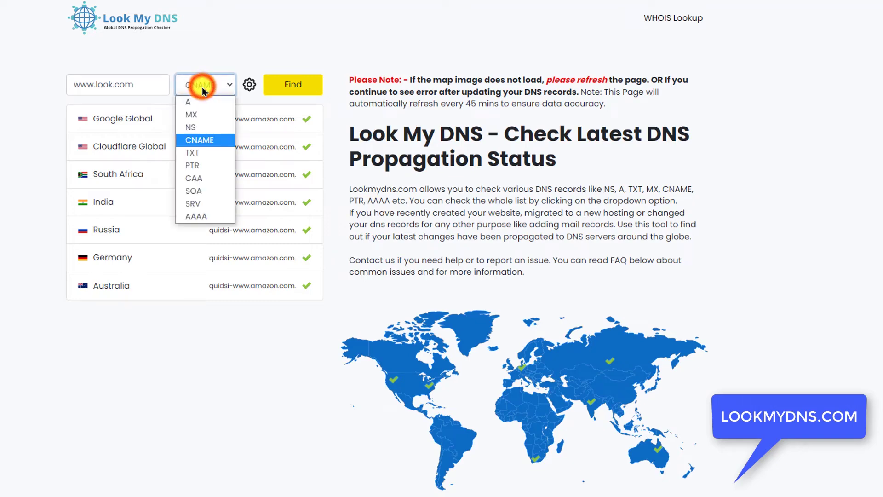
pyautogui.click(199, 153)
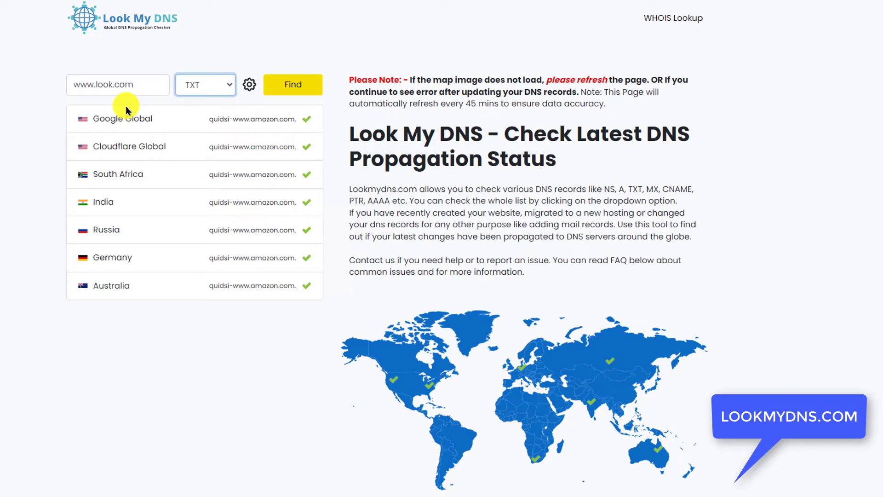
# Run the TXT lookup, then set the record type to PTR
pyautogui.click(292, 84)
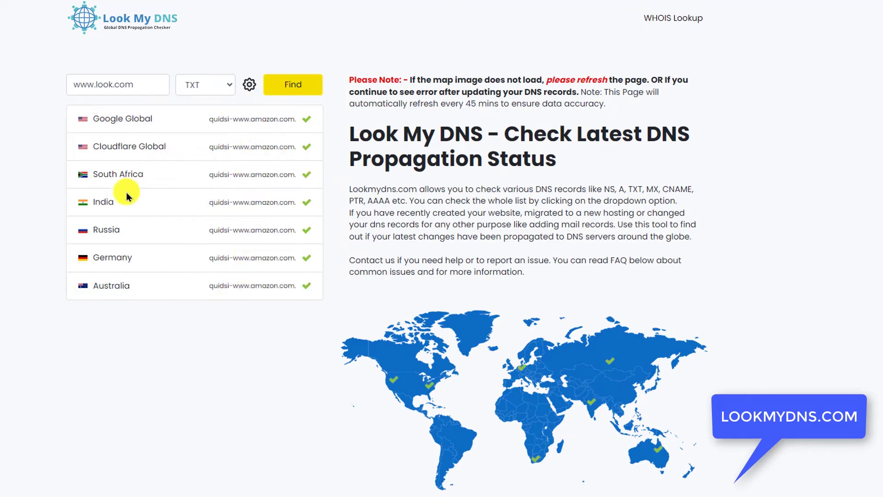
pyautogui.click(211, 83)
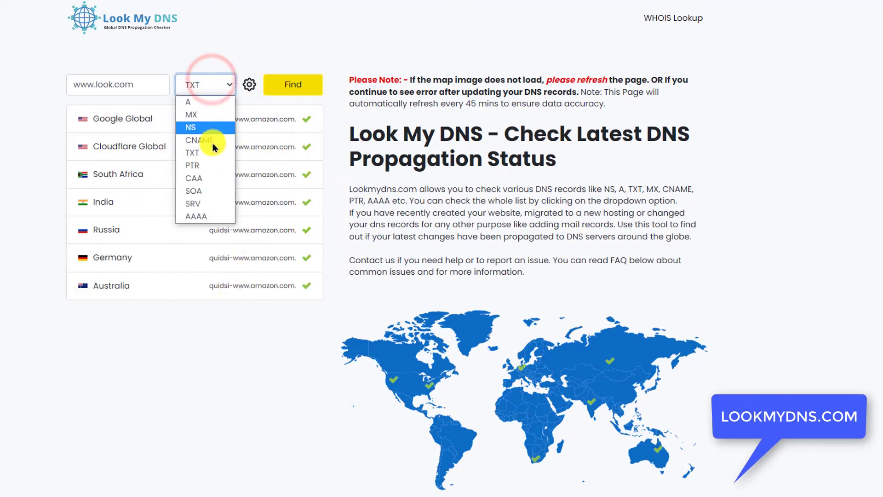
pyautogui.click(201, 169)
pyautogui.moveTo(93, 85); pyautogui.dragTo(69, 84)
pyautogui.press('BackSpace')
pyautogui.click(15, 140)
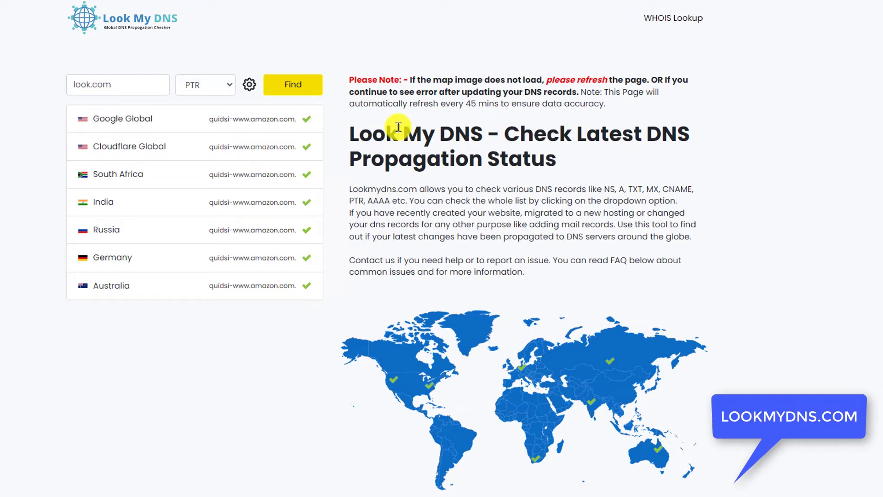
pyautogui.click(292, 85)
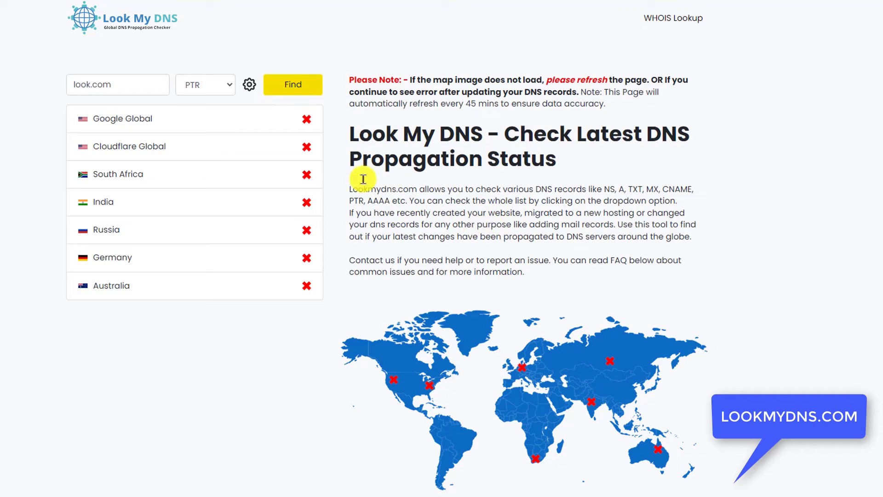
pyautogui.doubleClick(120, 90)
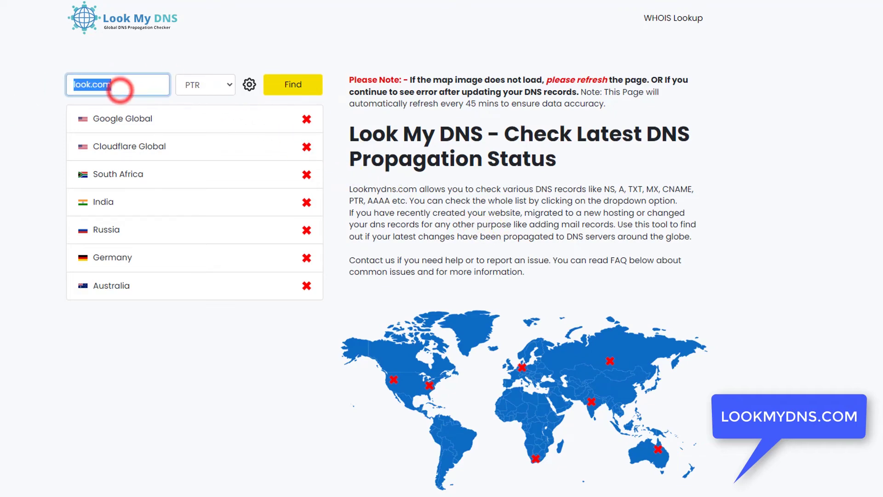
# Check google.com's NS records again, confirming ns1–ns4.google.com on every server
pyautogui.write('google')
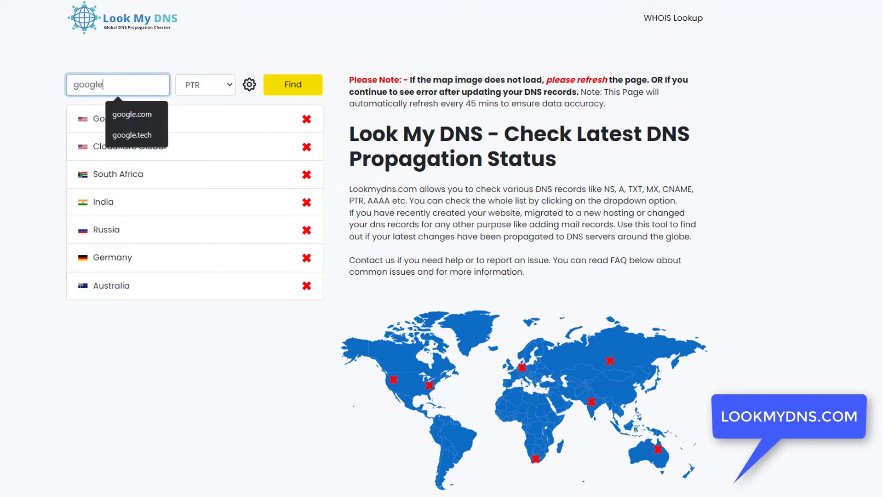
pyautogui.write('.com')
pyautogui.press('Return')
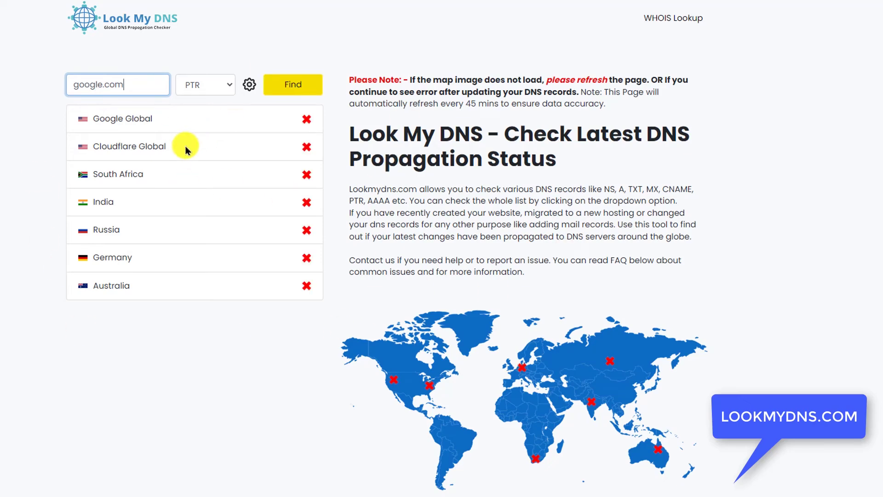
pyautogui.click(218, 78)
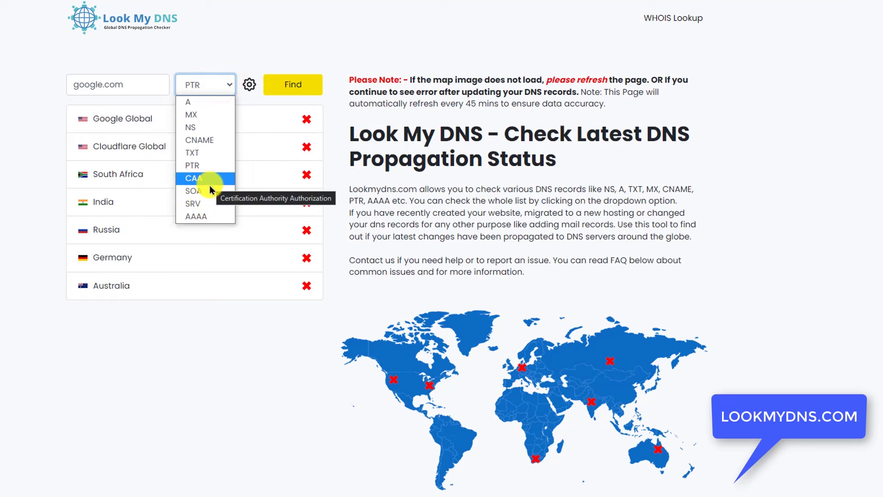
pyautogui.click(207, 124)
pyautogui.click(283, 84)
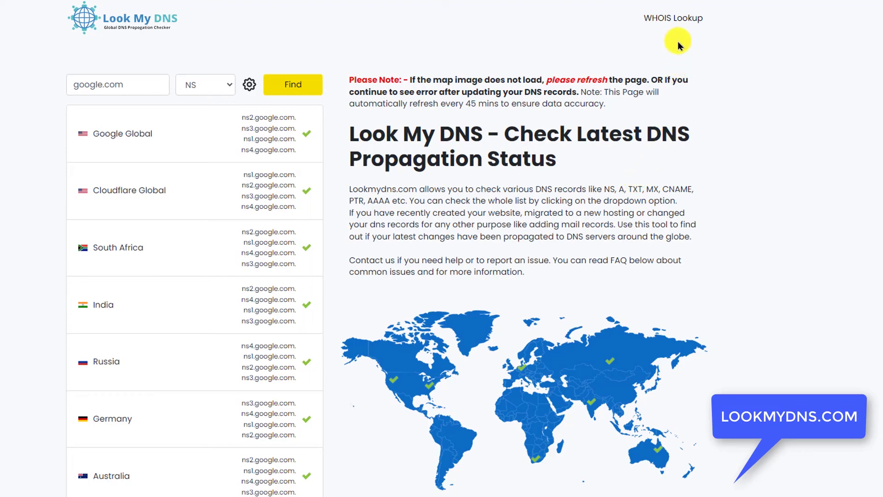
# Run a WHOIS lookup for google.com
pyautogui.click(674, 18)
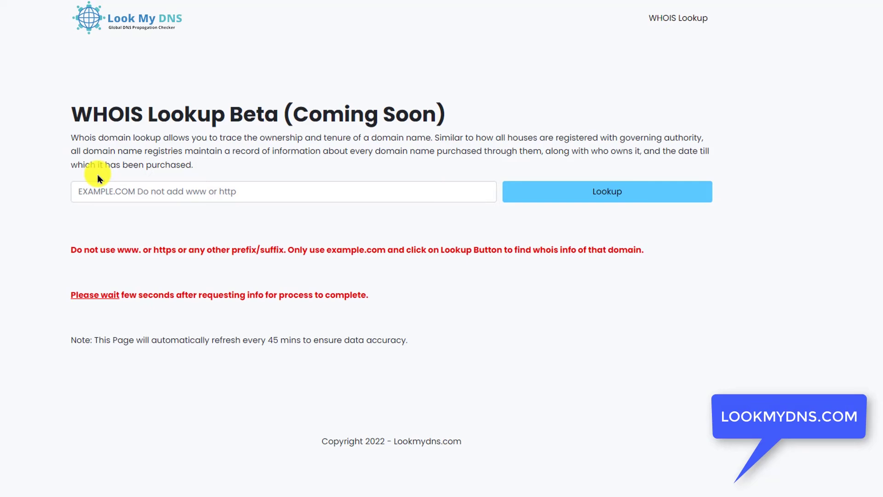
pyautogui.click(113, 191)
pyautogui.click(138, 221)
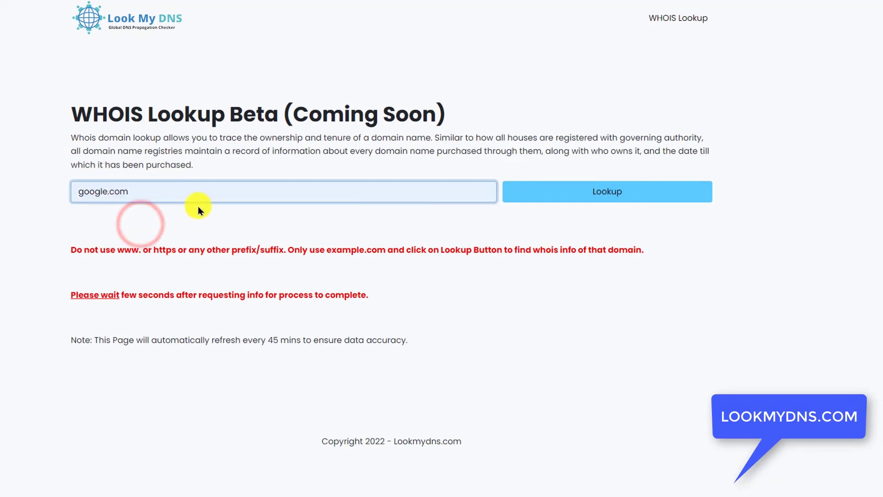
pyautogui.click(569, 196)
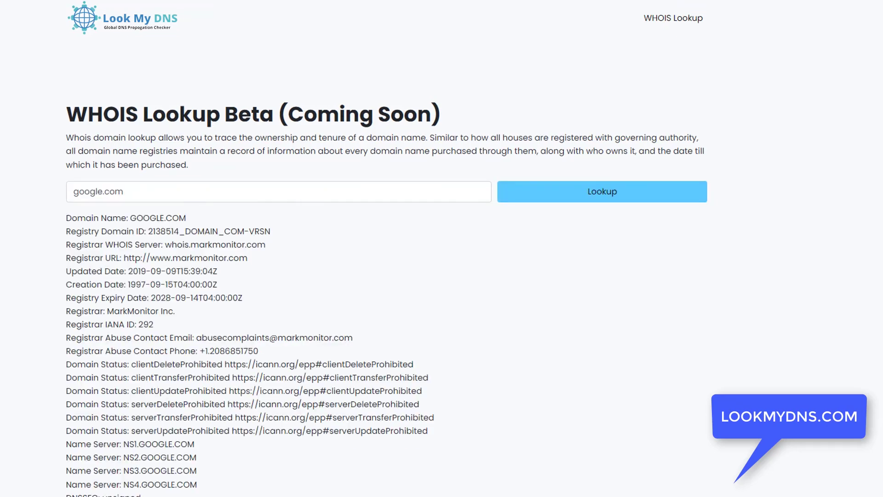
pyautogui.scroll(-3, 448, 202)
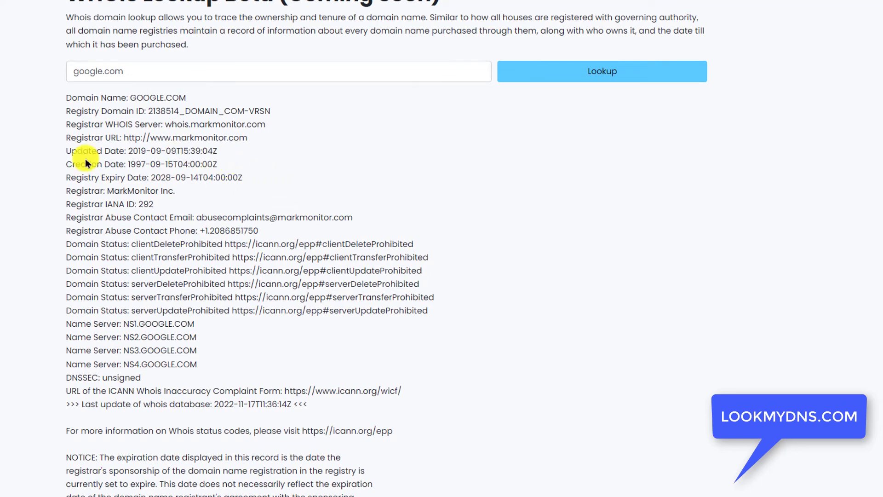
# Highlight the Updated Date and 2028-09-14 Registry Expiry Date lines in the WHOIS result
pyautogui.moveTo(68, 164); pyautogui.dragTo(252, 175)
pyautogui.click(133, 179)
pyautogui.tripleClick(246, 177)
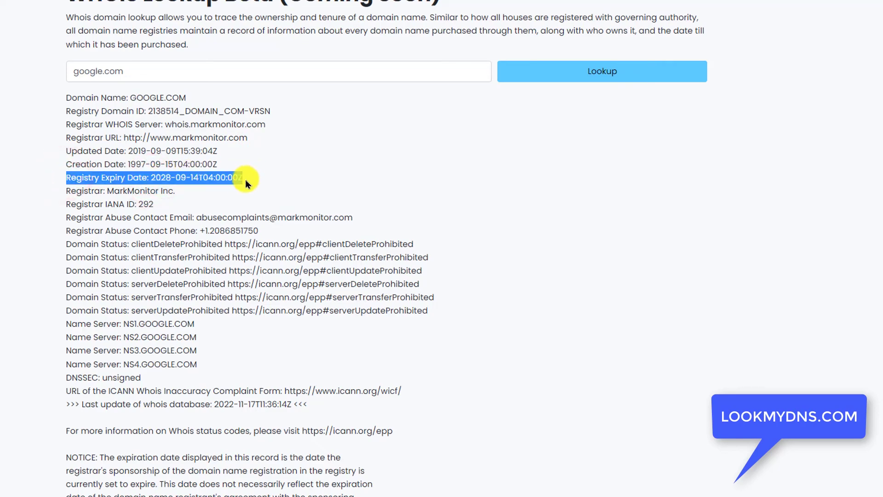
pyautogui.click(414, 211)
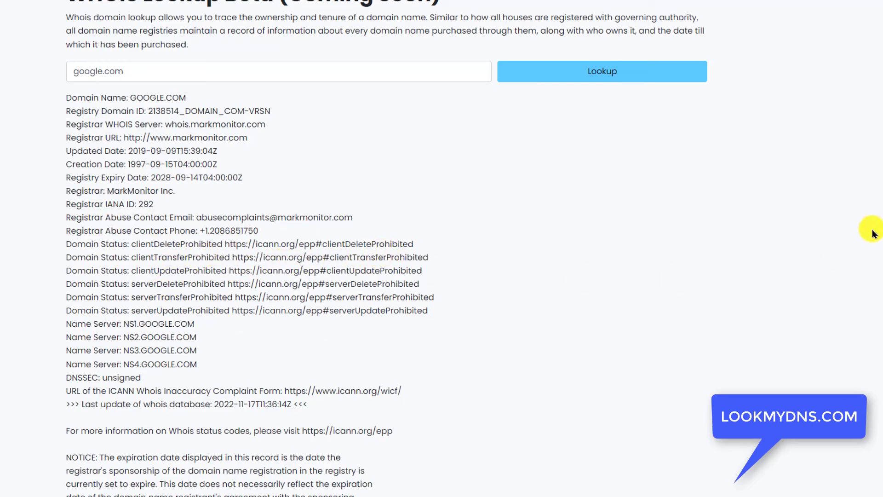
pyautogui.scroll(-2, 441, 249)
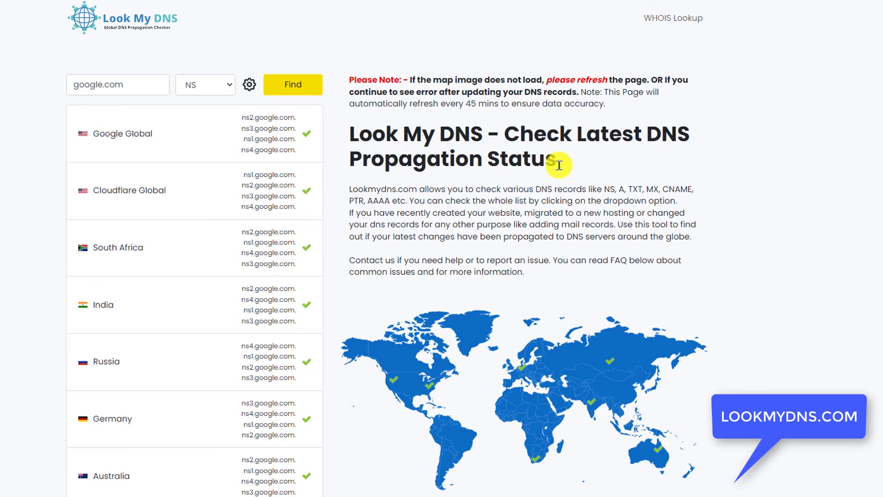